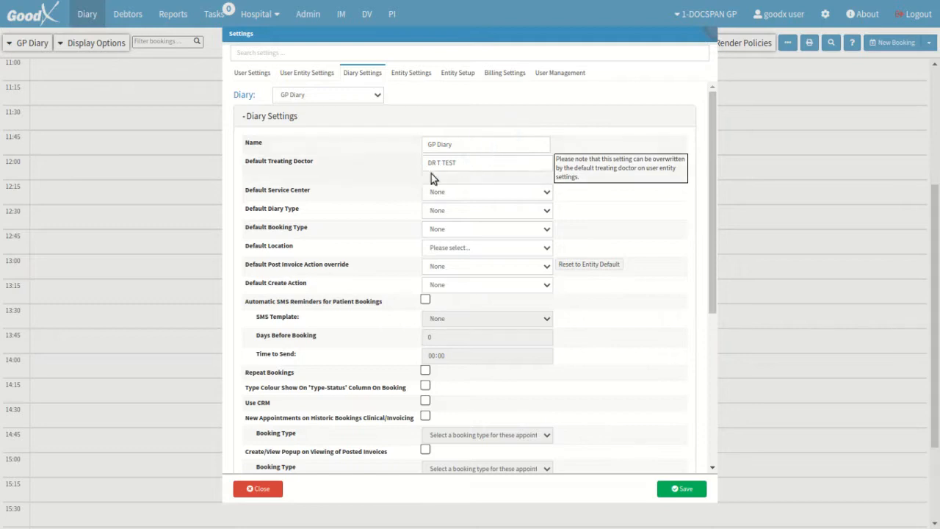
pyautogui.click(323, 163)
pyautogui.click(483, 164)
pyautogui.click(591, 182)
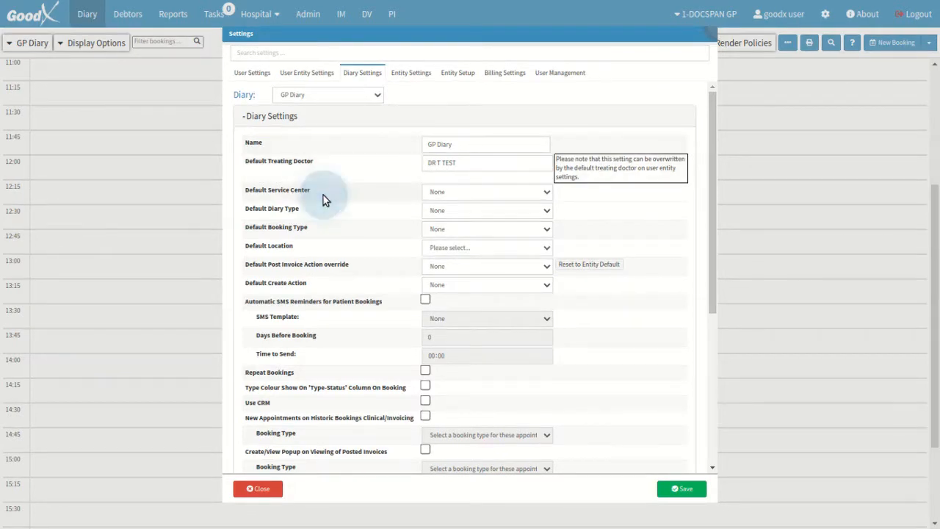
# Set the GP Diary's default service center to ROOMS - KAMERS and its default diary type to Timeslot (Overlap)
pyautogui.click(541, 193)
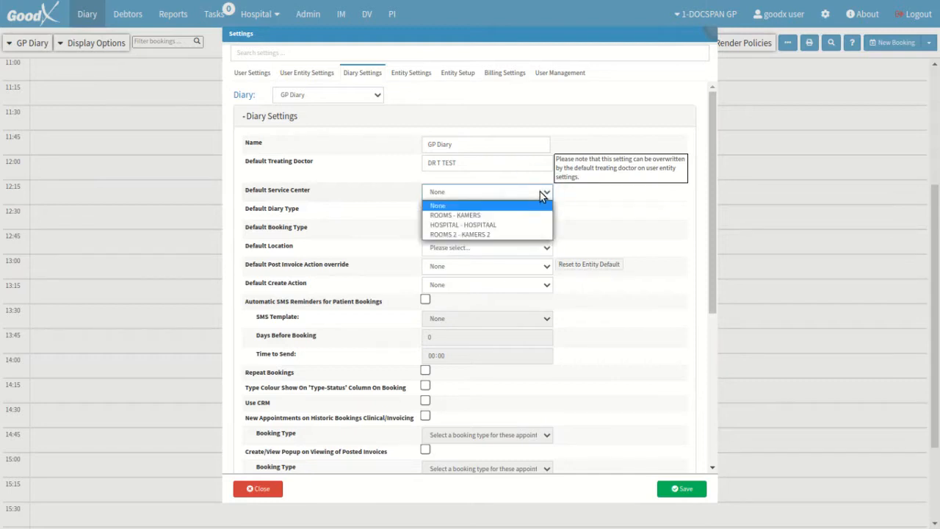
pyautogui.click(517, 216)
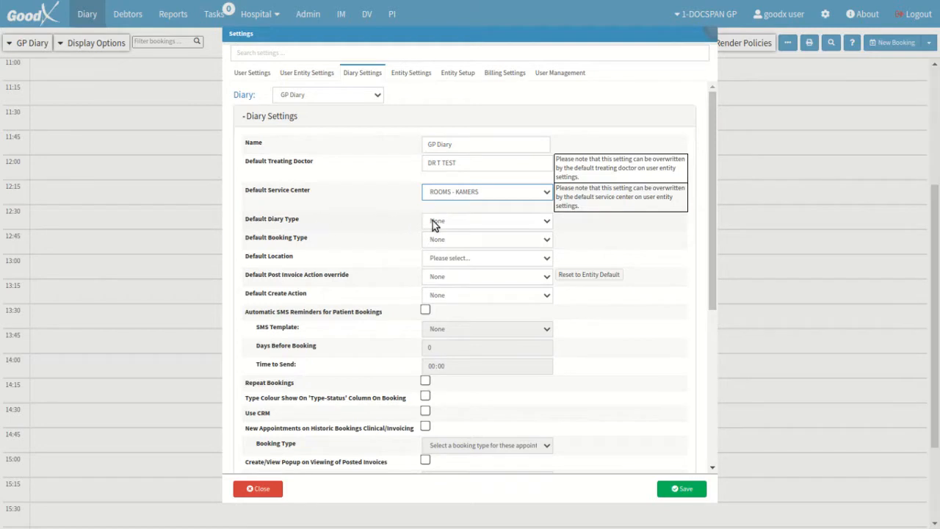
pyautogui.click(527, 223)
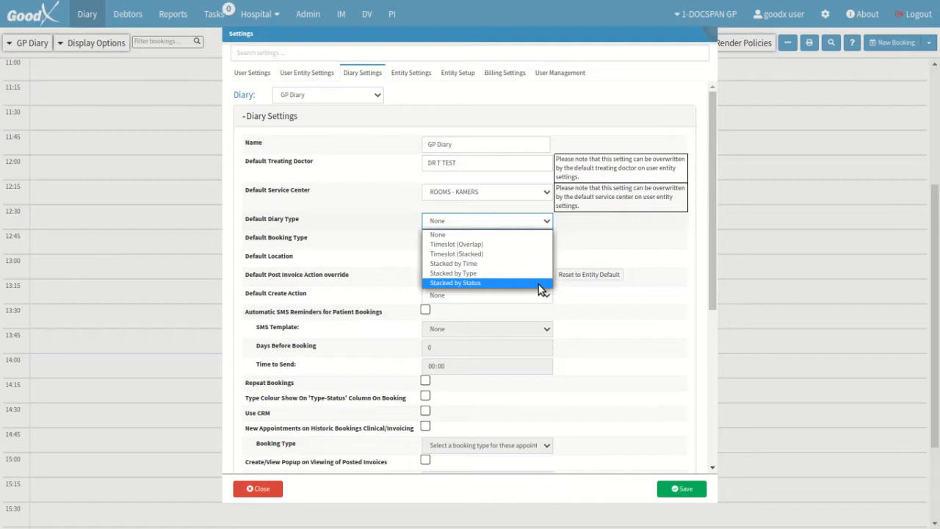
pyautogui.click(527, 246)
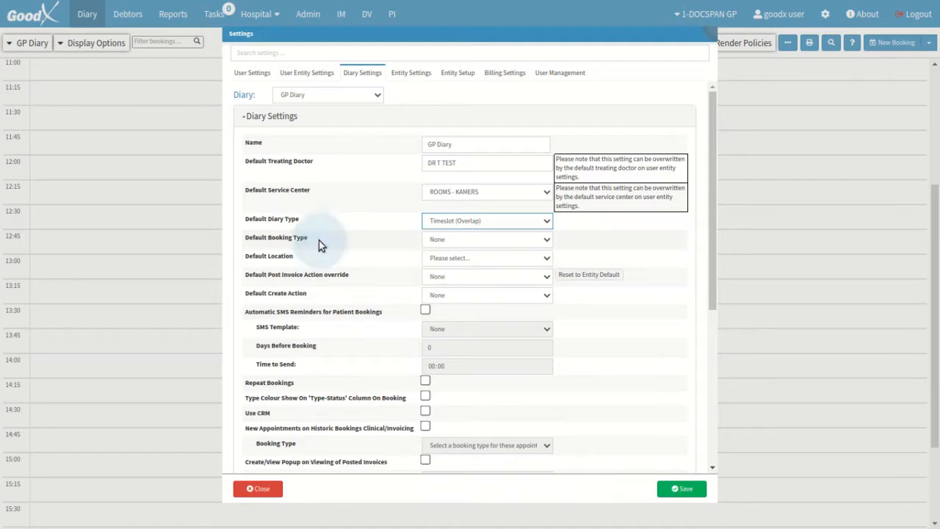
# Set the default booking type to Consultation and the default location to Bed 1
pyautogui.click(534, 242)
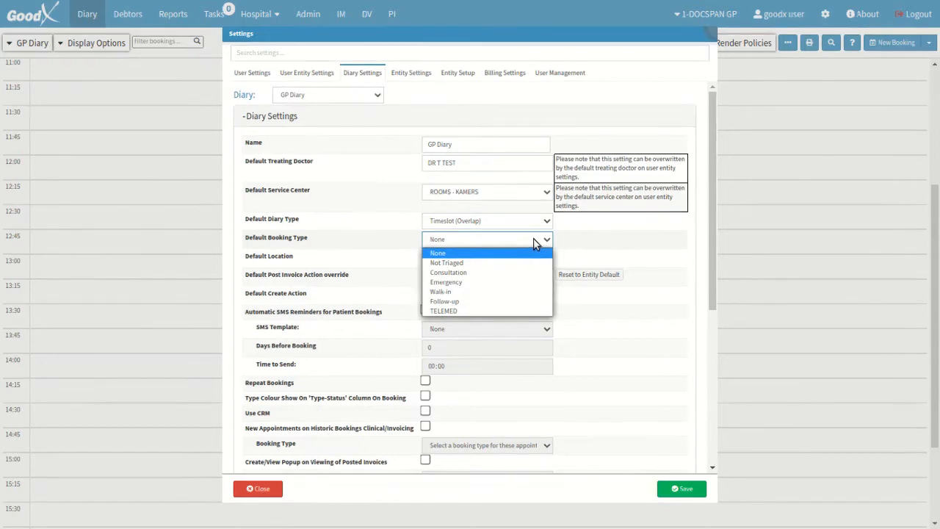
pyautogui.click(482, 273)
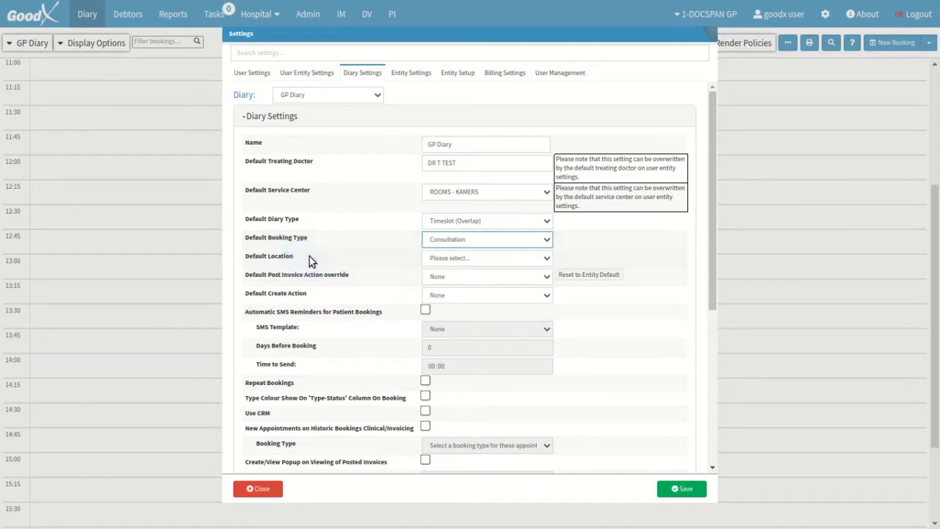
pyautogui.click(524, 262)
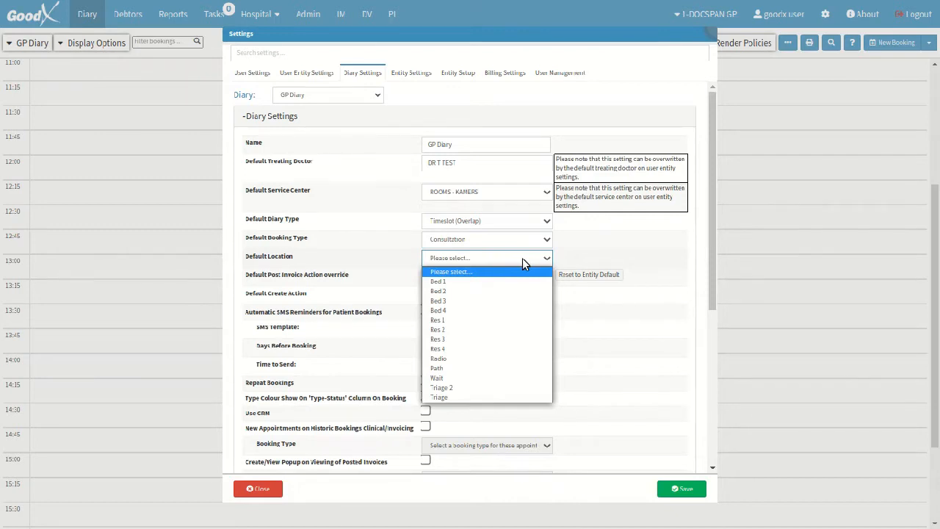
pyautogui.click(516, 283)
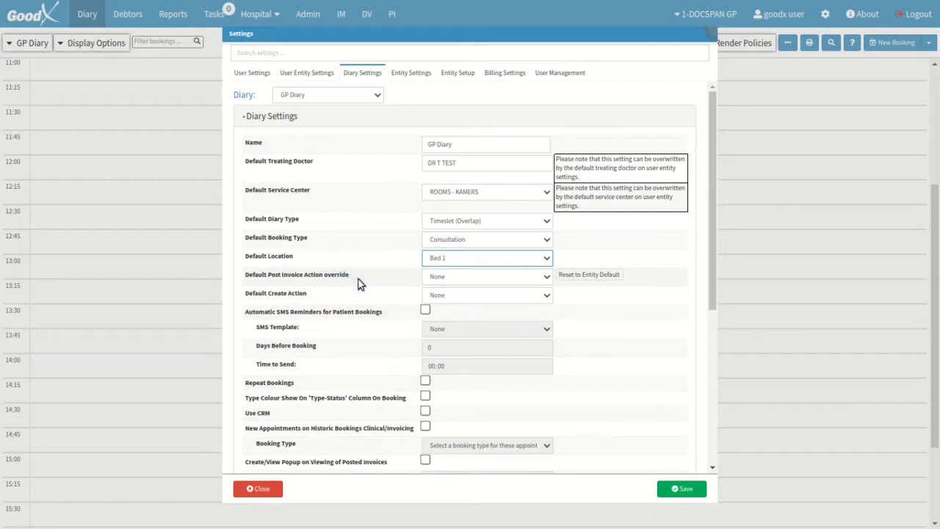
# Set the default post invoice action override to Post (Await Response) and reset it to the entity default
pyautogui.click(541, 278)
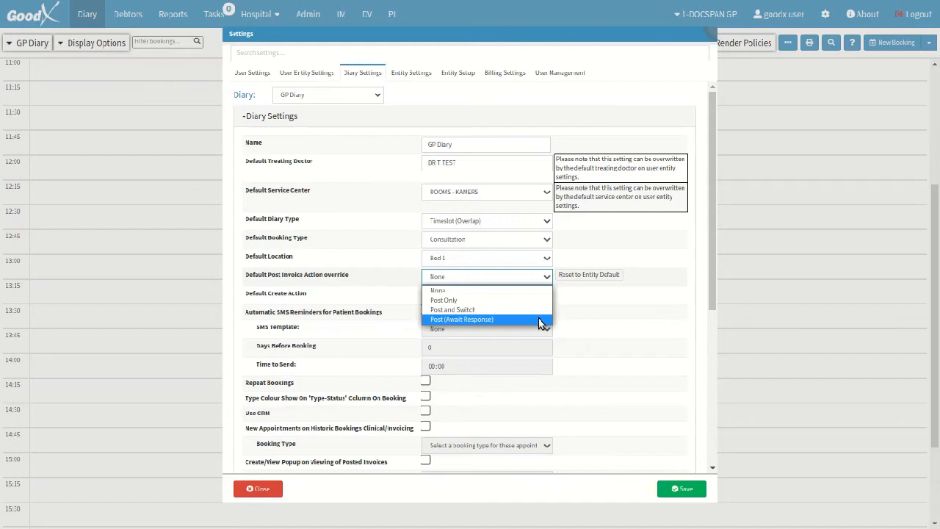
pyautogui.click(539, 320)
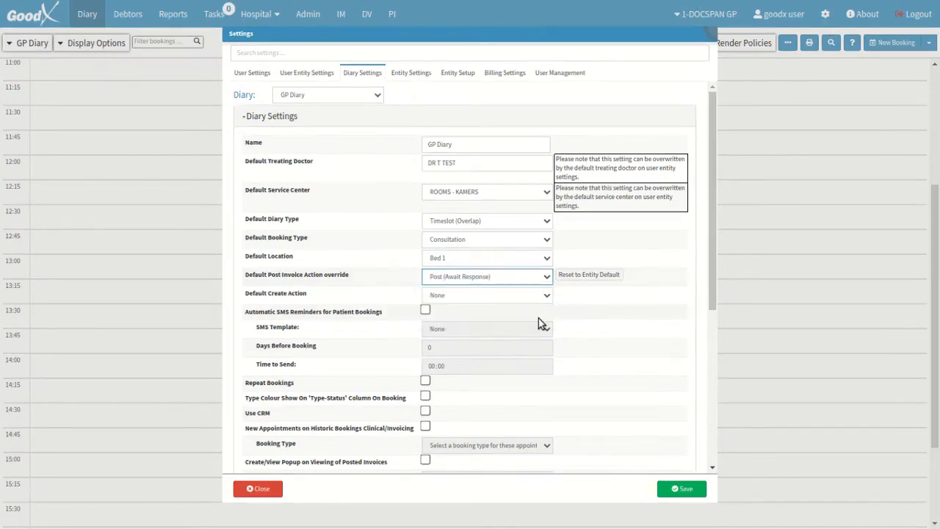
pyautogui.click(589, 275)
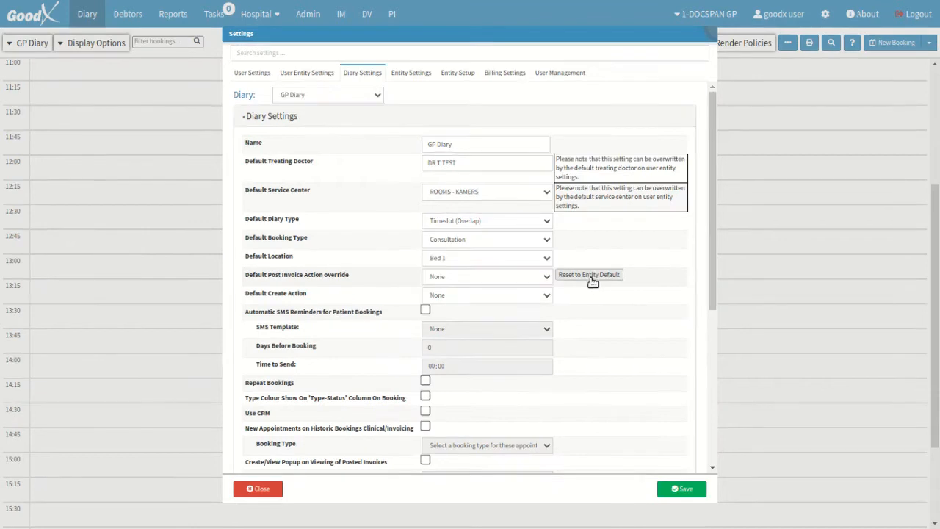
# Set the diary's default create action to New Booking
pyautogui.moveTo(309, 299)
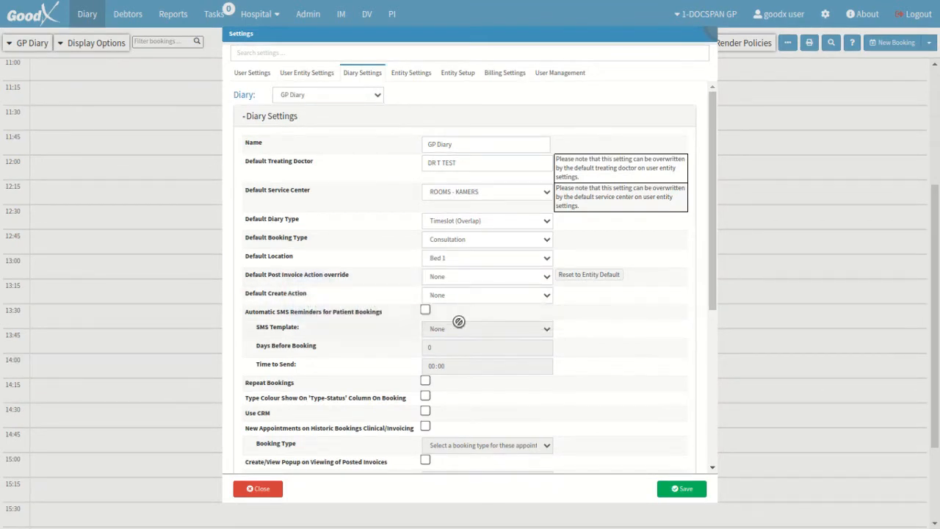
pyautogui.click(540, 296)
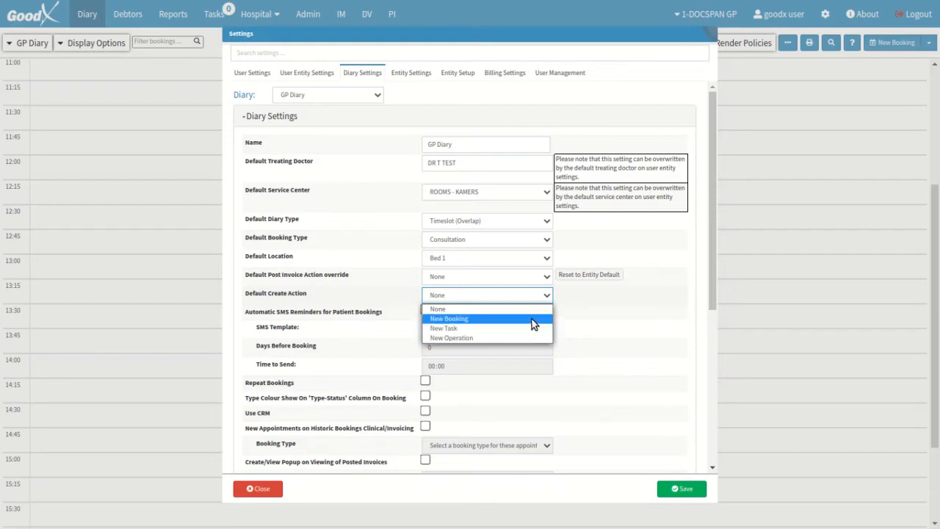
pyautogui.click(531, 319)
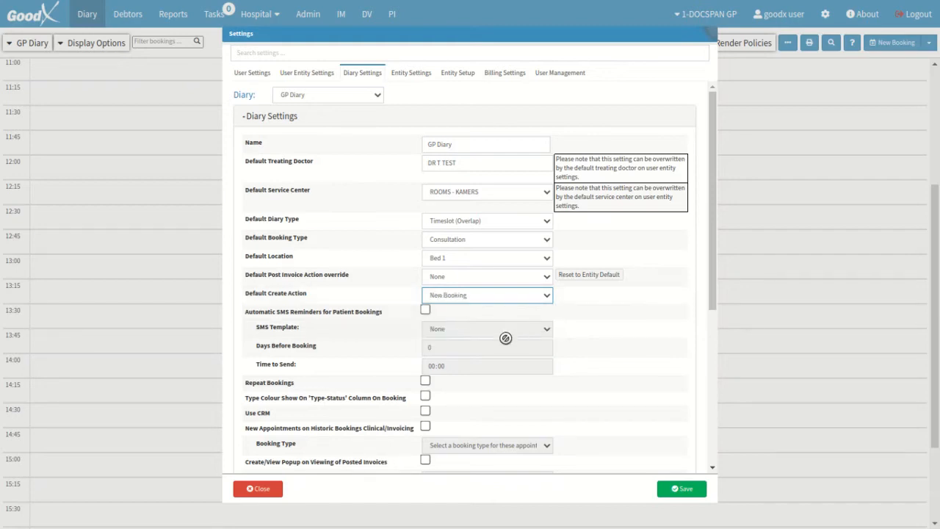
# Enable automatic SMS reminders for patient bookings with the REMINDER SMS template
pyautogui.click(389, 313)
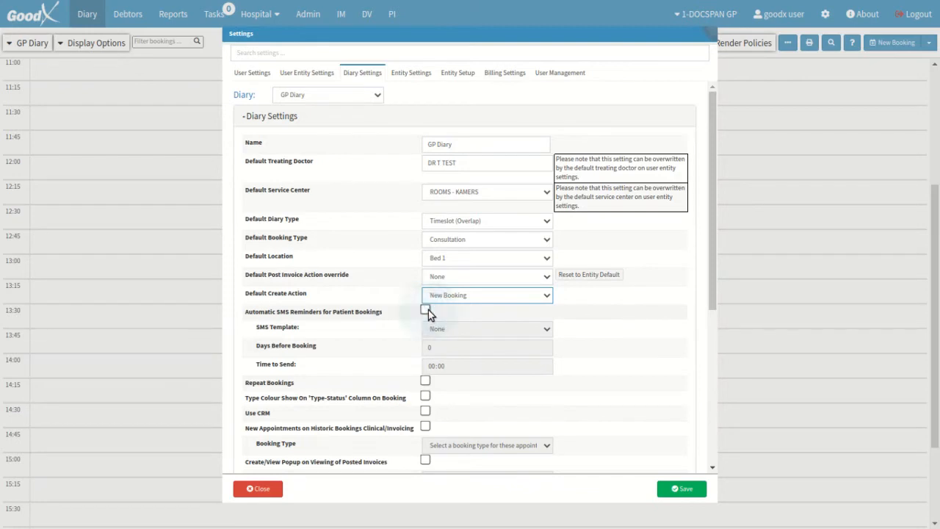
pyautogui.click(425, 310)
pyautogui.click(308, 316)
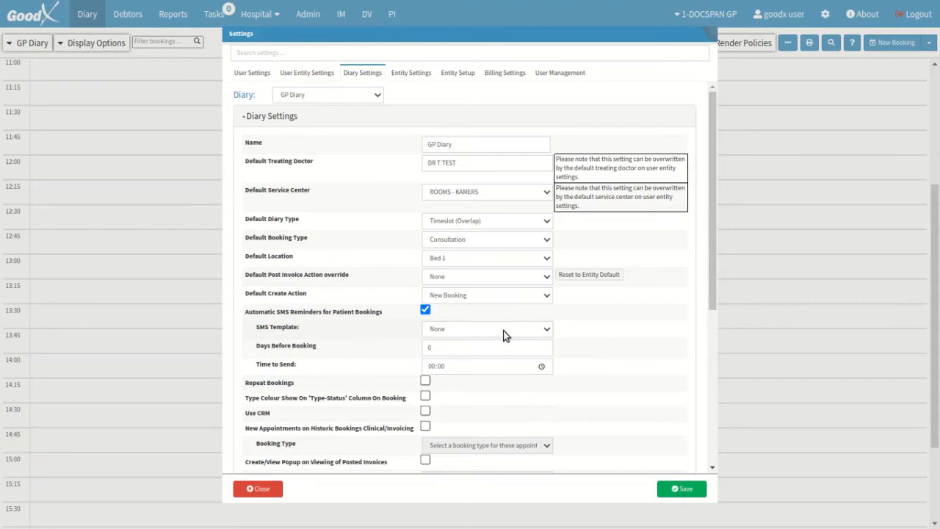
pyautogui.click(542, 330)
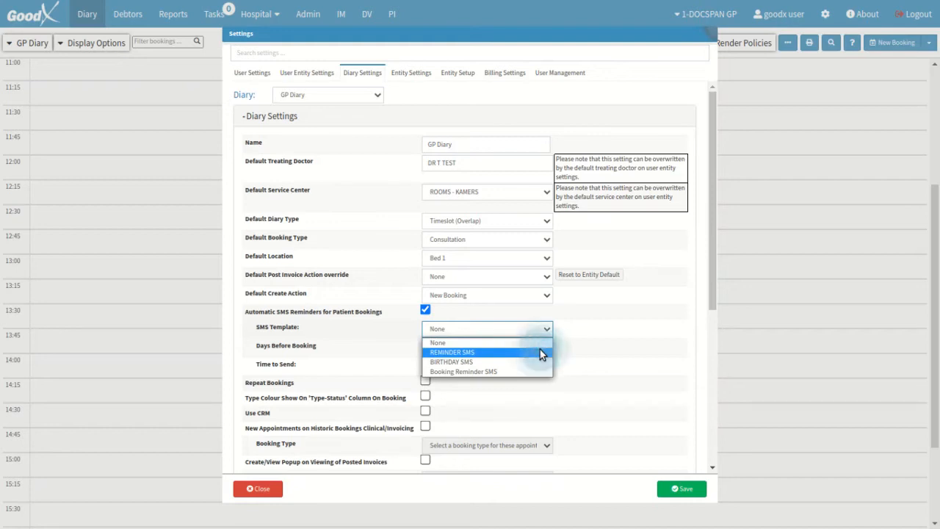
pyautogui.click(540, 351)
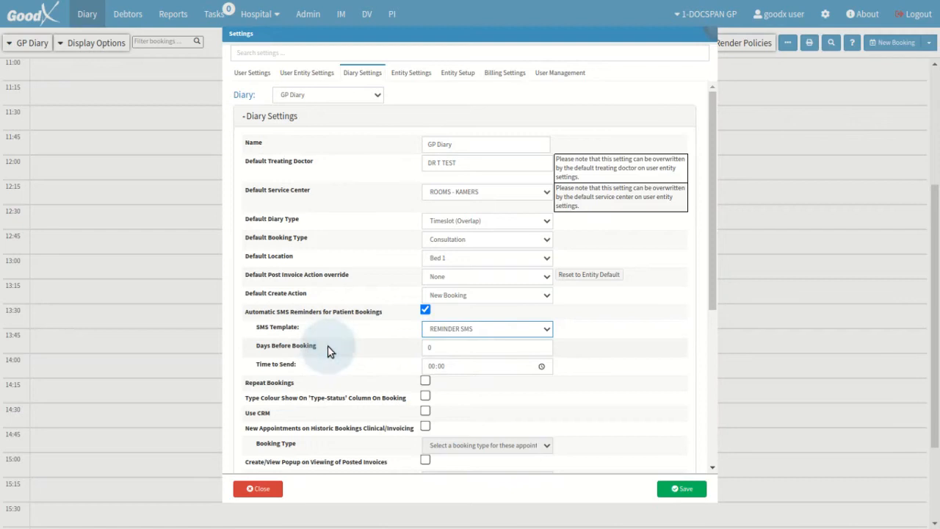
# Schedule the SMS reminder for 2 days before the booking, with the time to send at 08:00
pyautogui.click(543, 346)
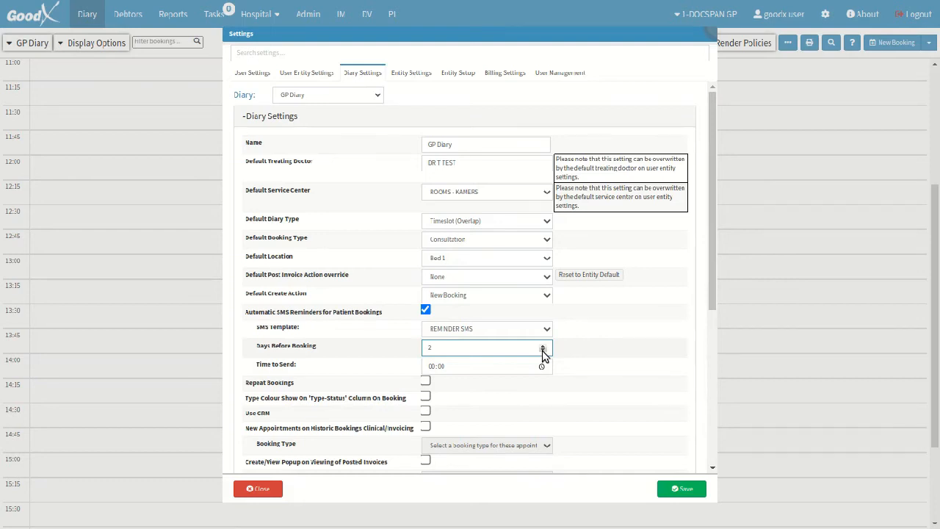
pyautogui.click(312, 365)
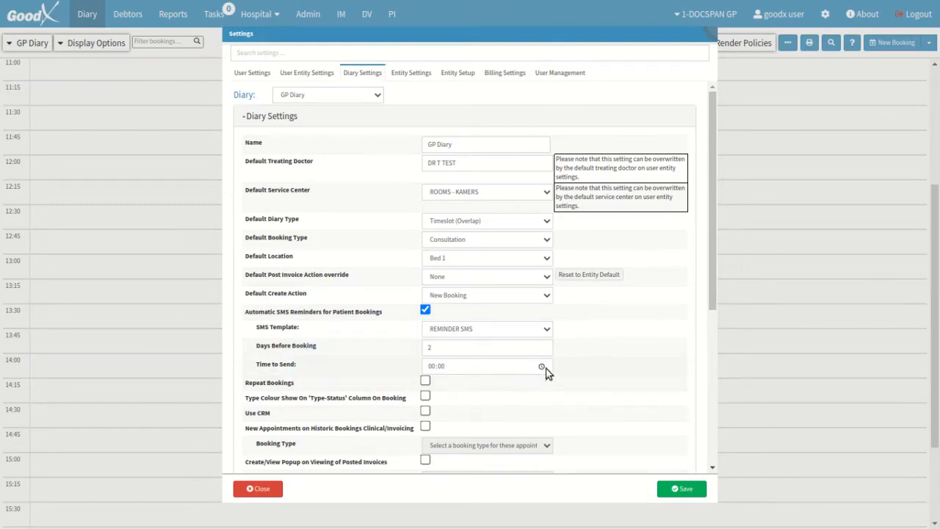
pyautogui.click(541, 367)
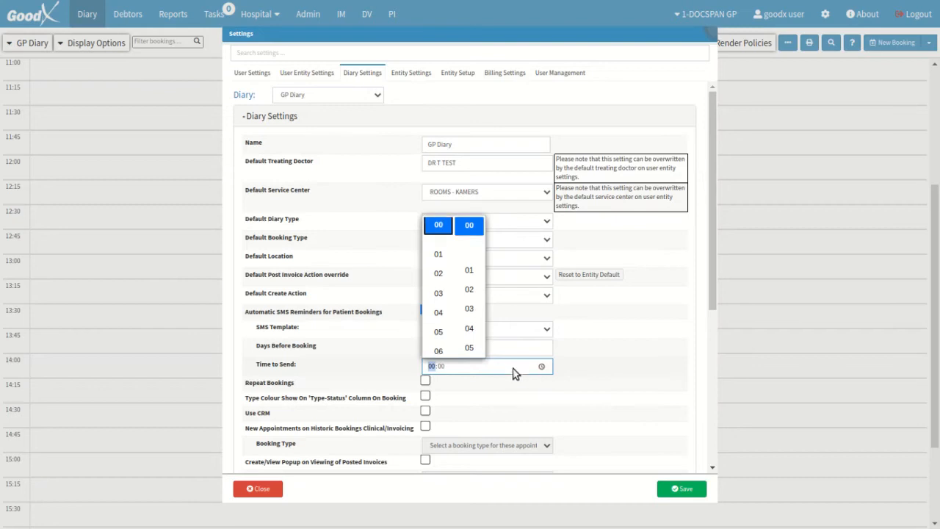
pyautogui.scroll(-1, 442, 290)
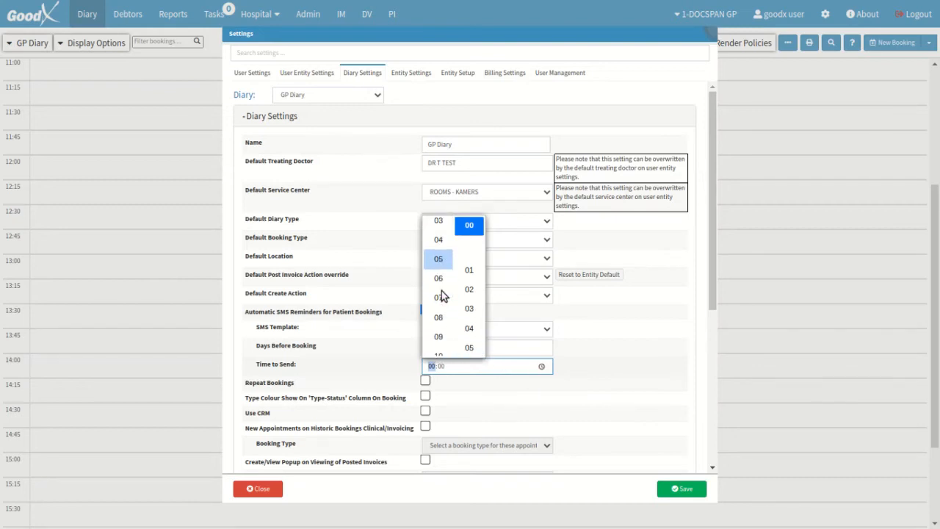
pyautogui.scroll(-1, 443, 294)
pyautogui.click(443, 281)
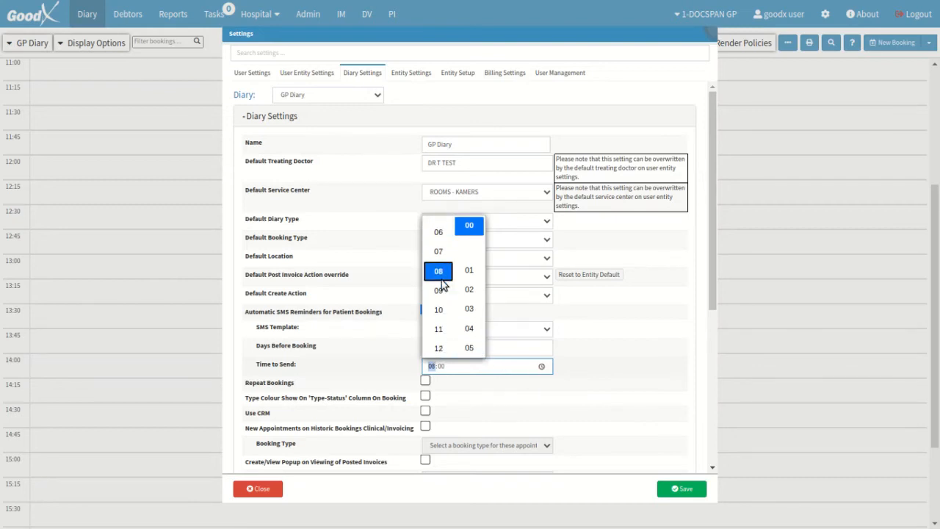
pyautogui.click(469, 227)
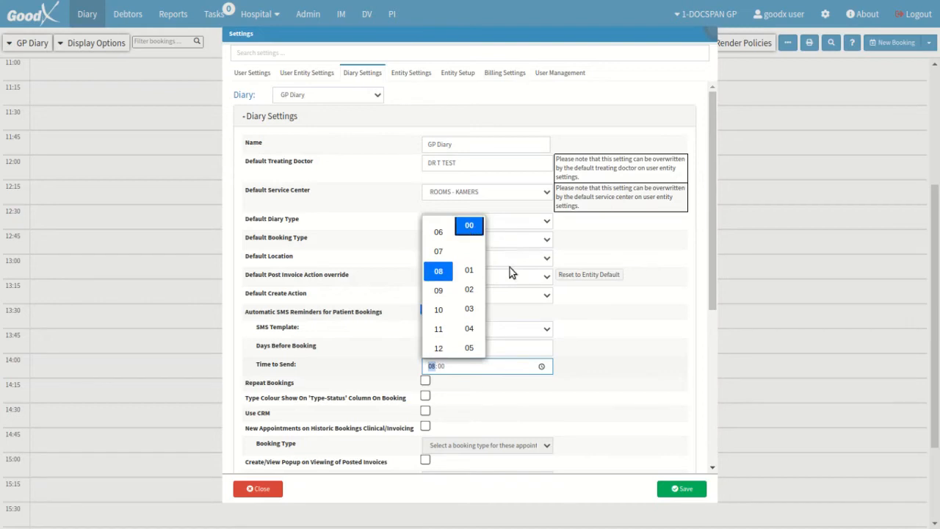
pyautogui.click(595, 357)
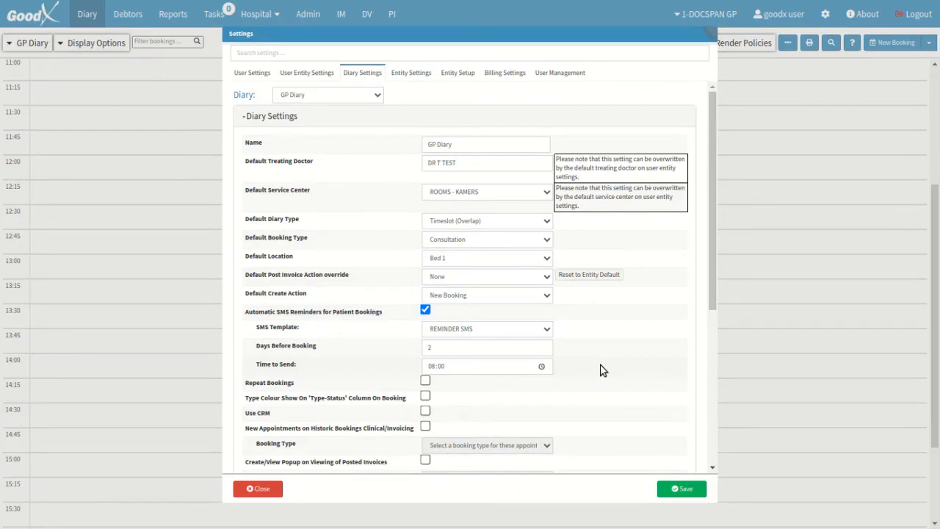
# Enable the Repeat Bookings, Type Colour Show On 'Type-Status' Column On Booking, and Use CRM options
pyautogui.scroll(-5, 600, 369)
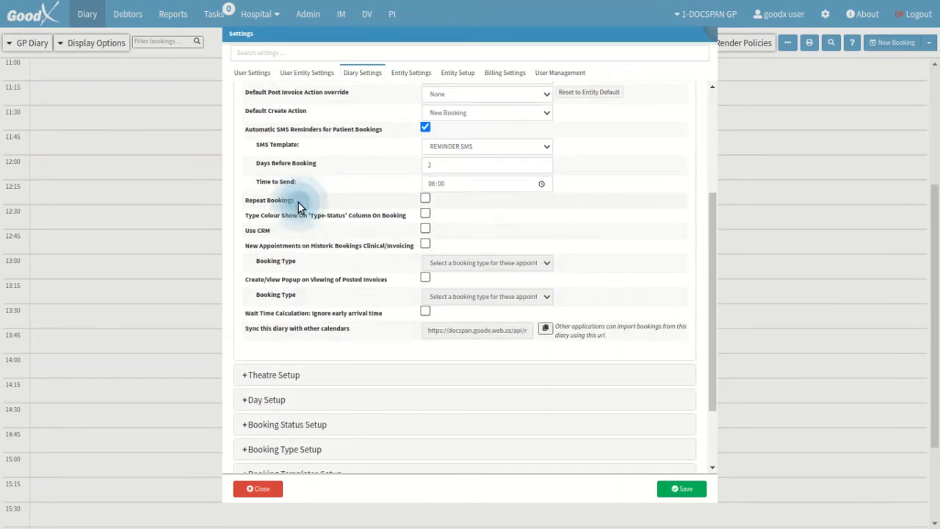
pyautogui.click(427, 201)
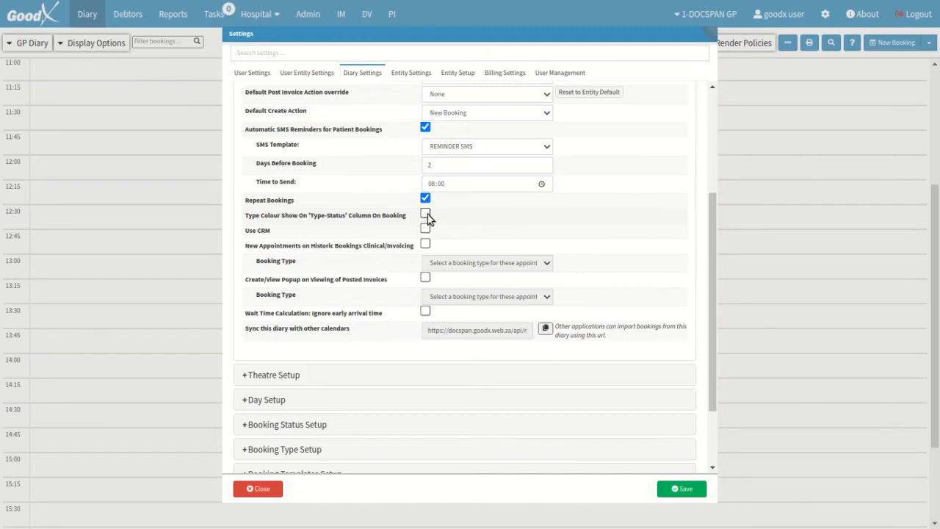
pyautogui.click(428, 218)
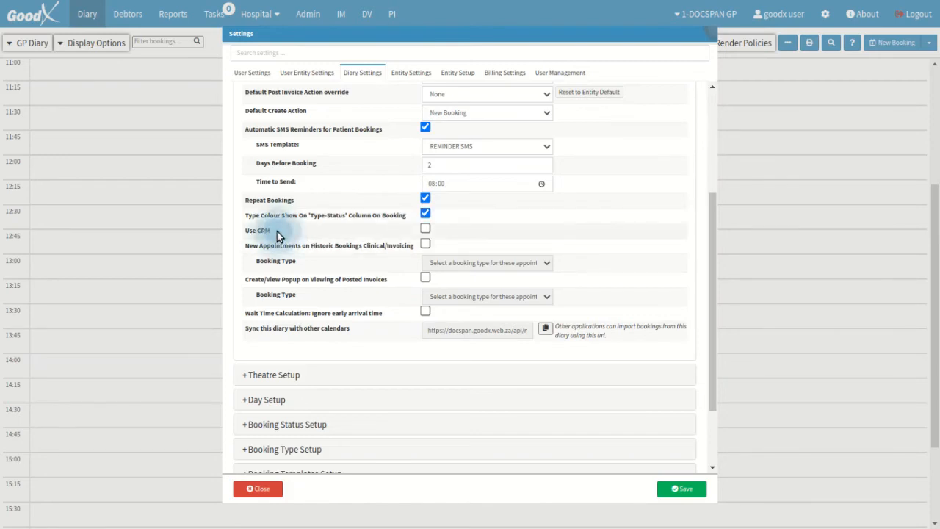
pyautogui.click(428, 232)
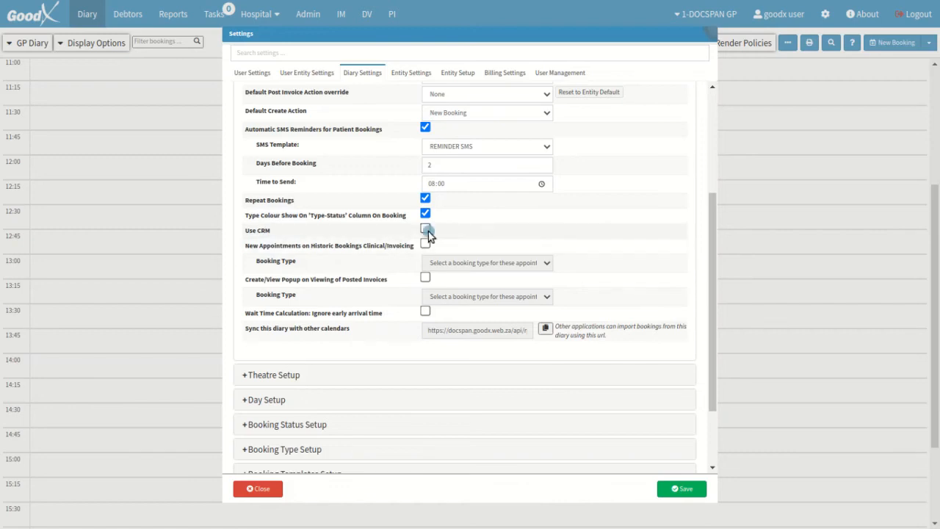
pyautogui.click(428, 233)
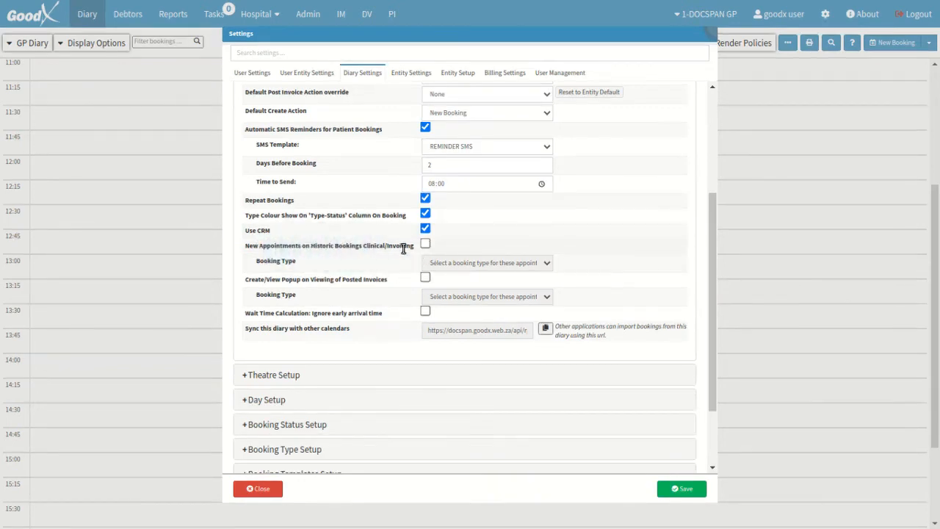
# Enable new appointments on historic bookings for clinical/invoicing and assign them the TELEMED booking type
pyautogui.click(428, 246)
pyautogui.click(425, 245)
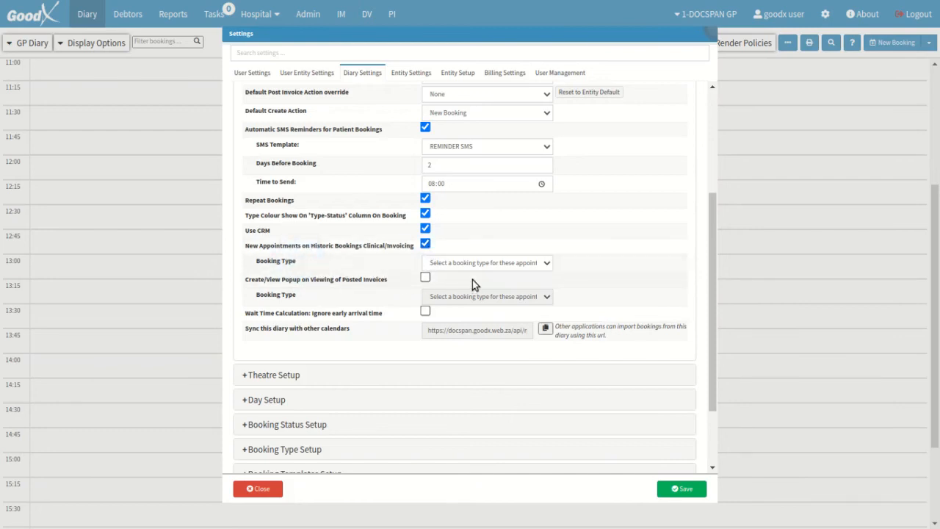
pyautogui.click(545, 268)
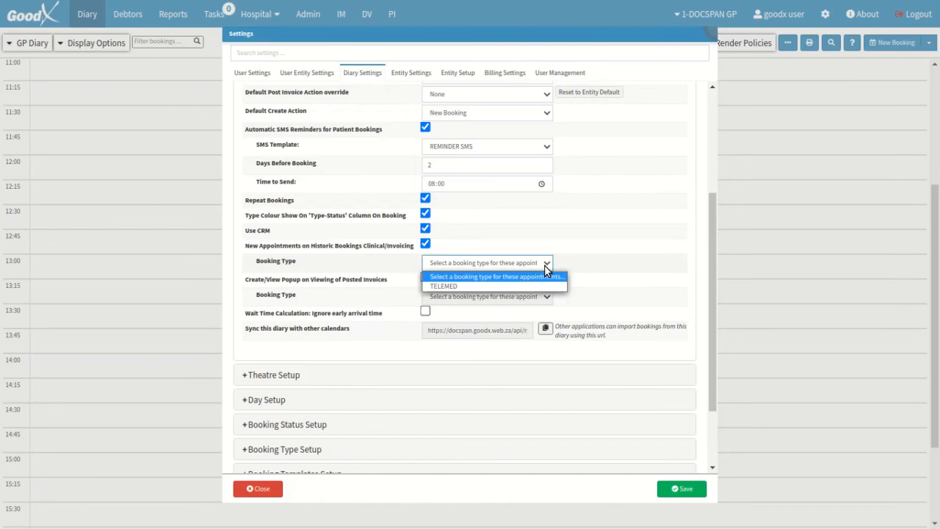
pyautogui.click(546, 287)
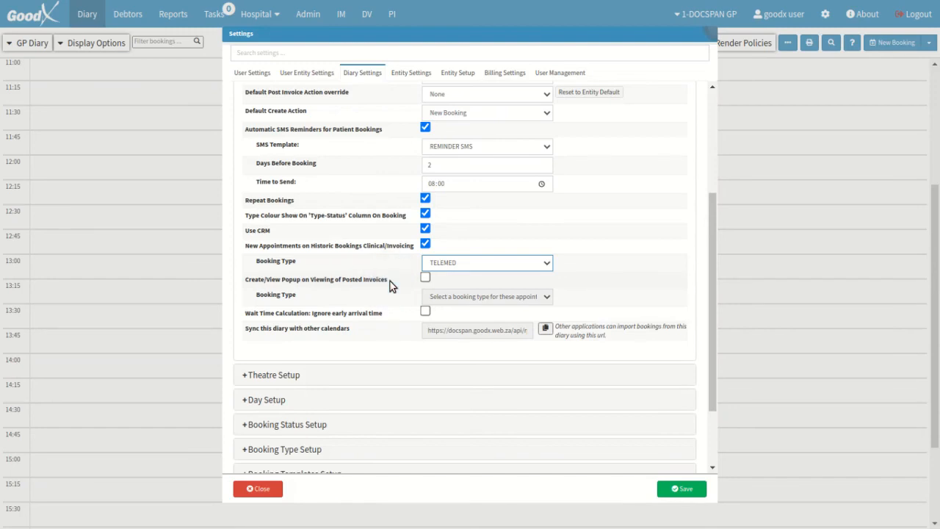
# Enable the create/view popup on viewing posted invoices with booking type TELEMED, and ignore early arrival time in the wait time calculation
pyautogui.click(428, 282)
pyautogui.click(427, 281)
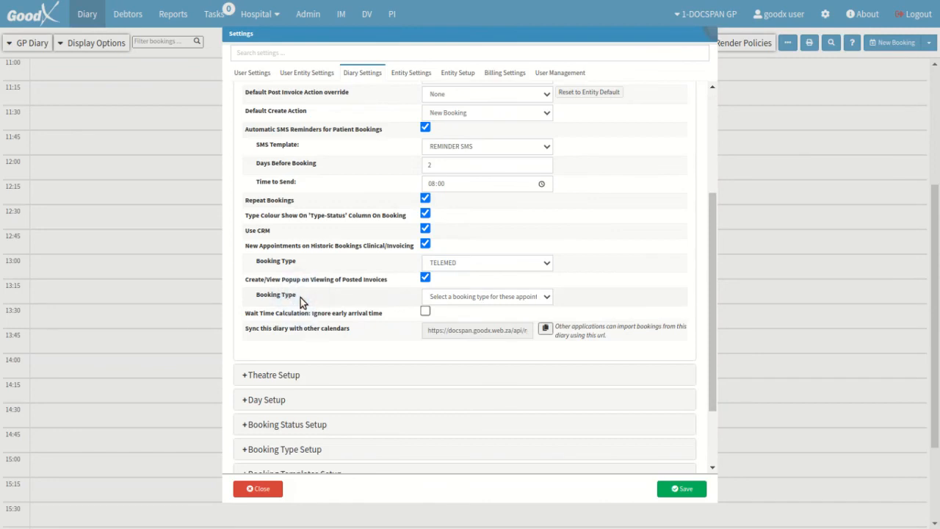
pyautogui.click(520, 297)
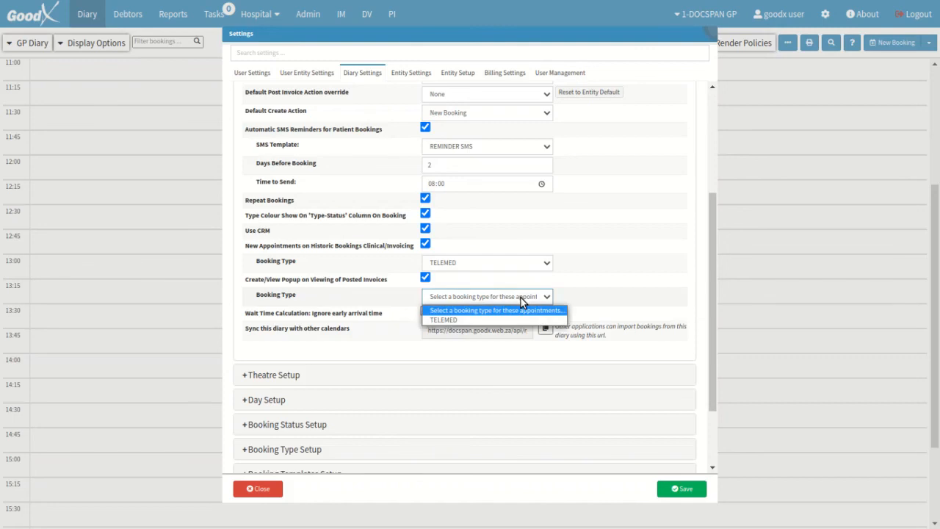
pyautogui.click(521, 318)
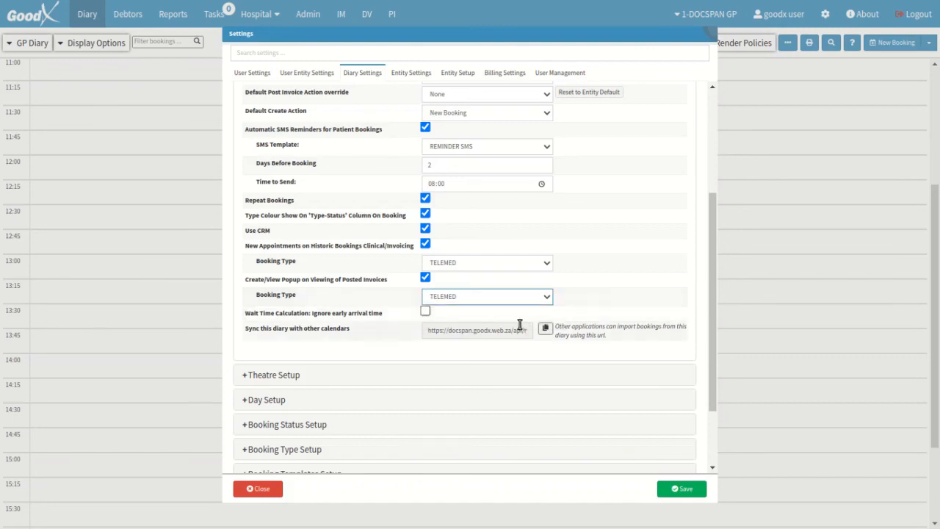
pyautogui.click(427, 310)
# Copy the diary's calendar sync URL, and save and close the diary settings
pyautogui.click(552, 337)
pyautogui.click(696, 489)
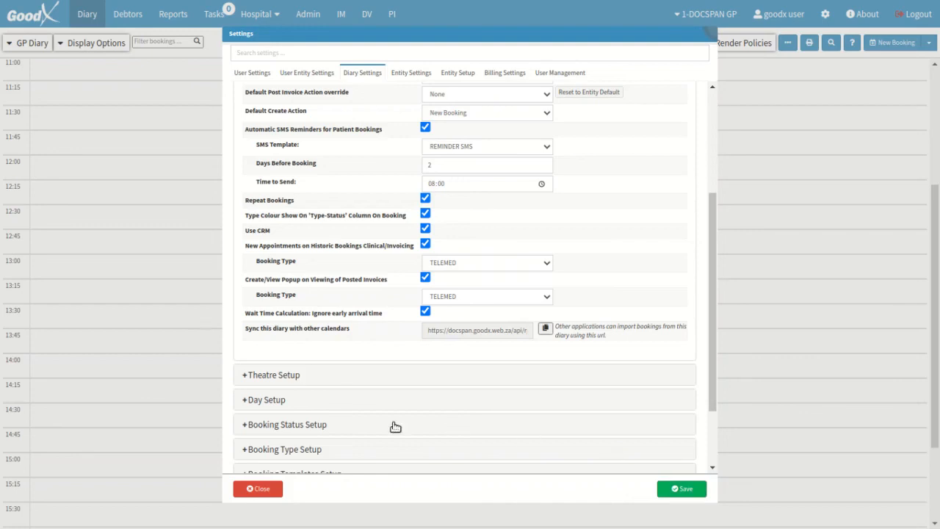
pyautogui.click(275, 499)
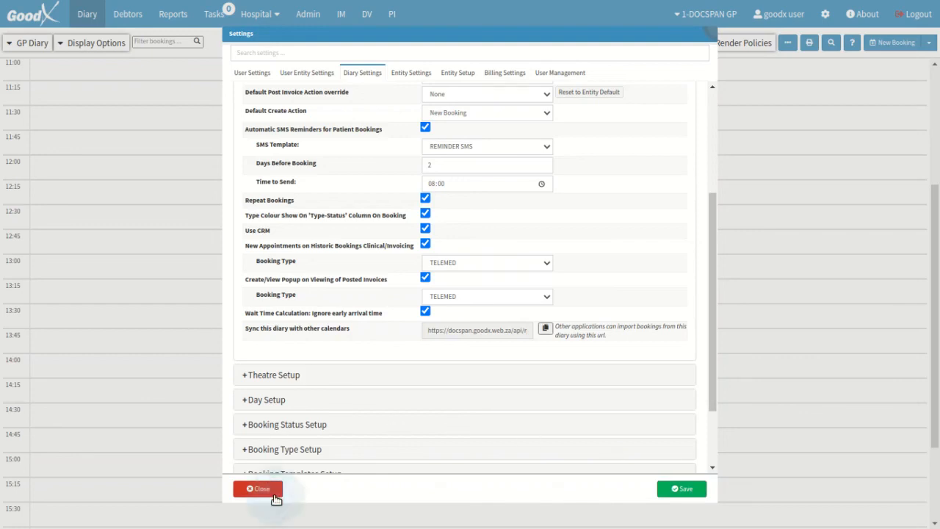